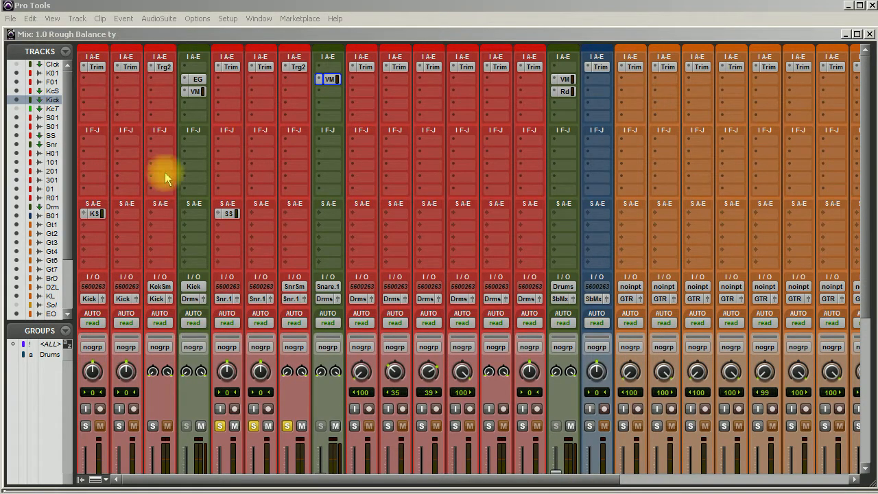
- Examine the fader levels, inserts and output routing of the snare tracks and their bus in the mixer
{"action": "left_click", "coordinate": [863, 244]}
{"action": "left_click_drag", "start_coordinate": [868, 302], "coordinate": [862, 373]}
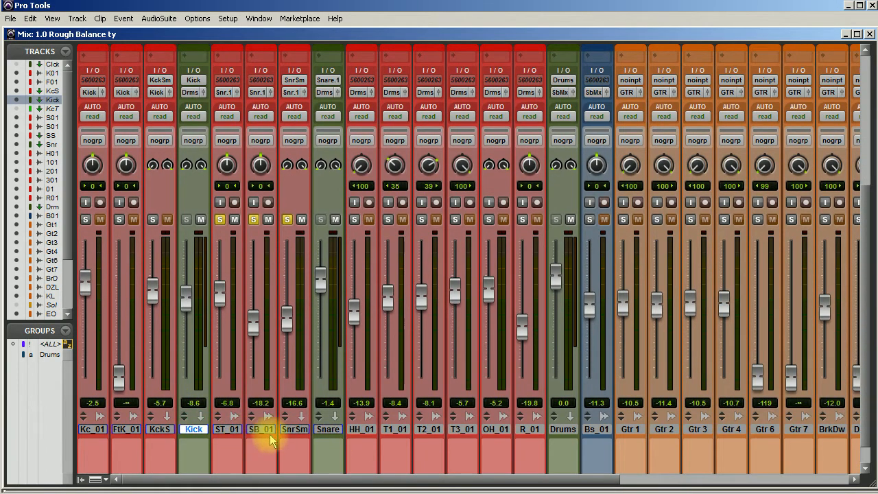
{"action": "scroll", "coordinate": [303, 441], "scroll_direction": "up", "scroll_amount": 3}
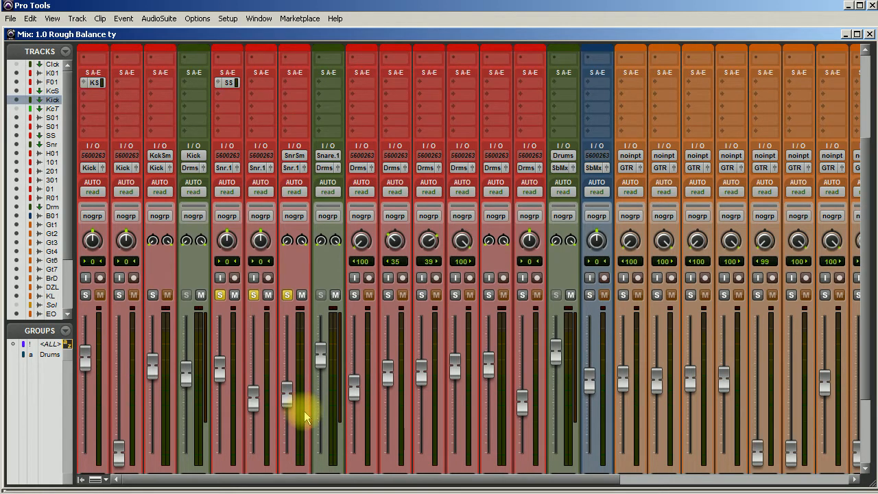
{"action": "scroll", "coordinate": [299, 412], "scroll_direction": "up", "scroll_amount": 1}
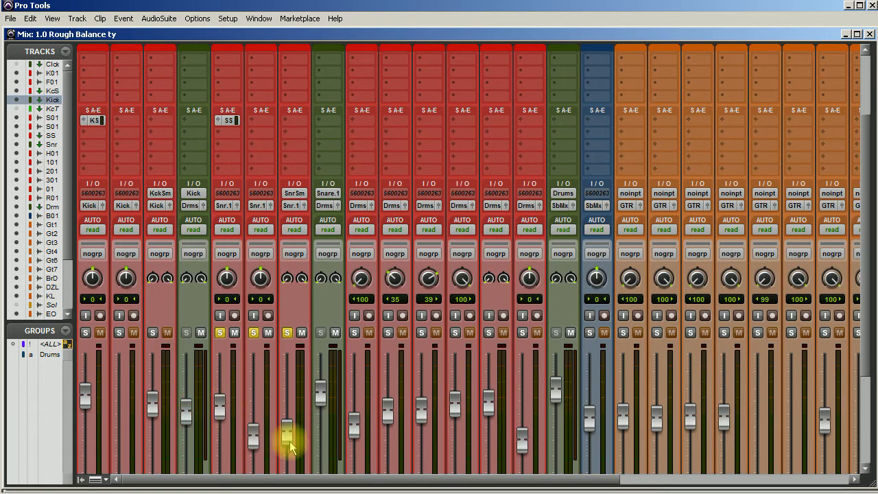
{"action": "scroll", "coordinate": [288, 443], "scroll_direction": "up", "scroll_amount": 1}
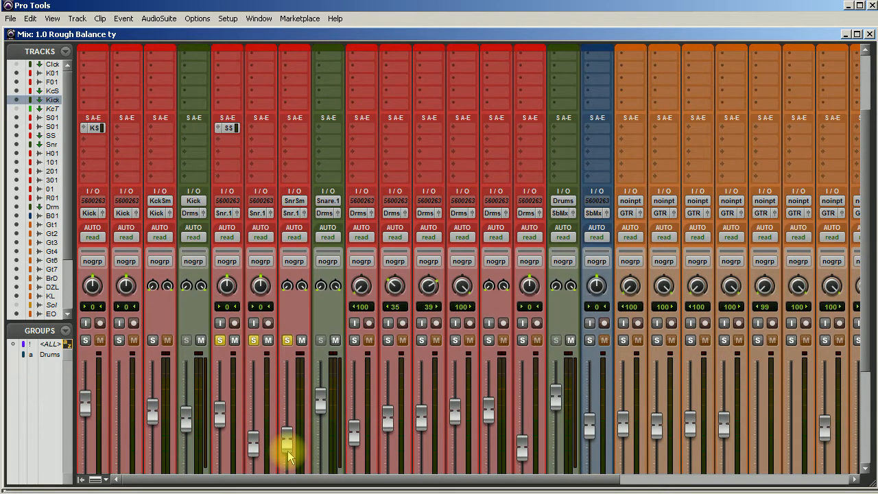
{"action": "scroll", "coordinate": [288, 450], "scroll_direction": "up", "scroll_amount": 1}
{"action": "scroll", "coordinate": [287, 451], "scroll_direction": "down", "scroll_amount": 2}
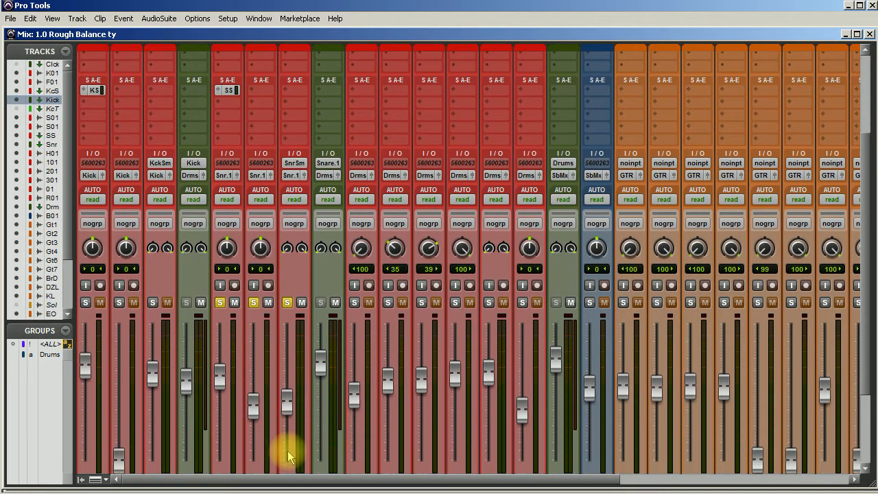
{"action": "scroll", "coordinate": [274, 417], "scroll_direction": "down", "scroll_amount": 1}
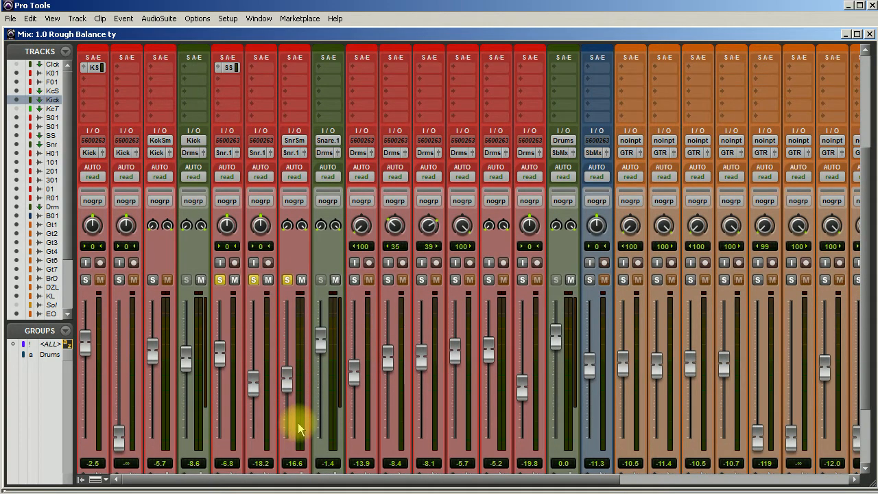
{"action": "scroll", "coordinate": [295, 424], "scroll_direction": "up", "scroll_amount": 6}
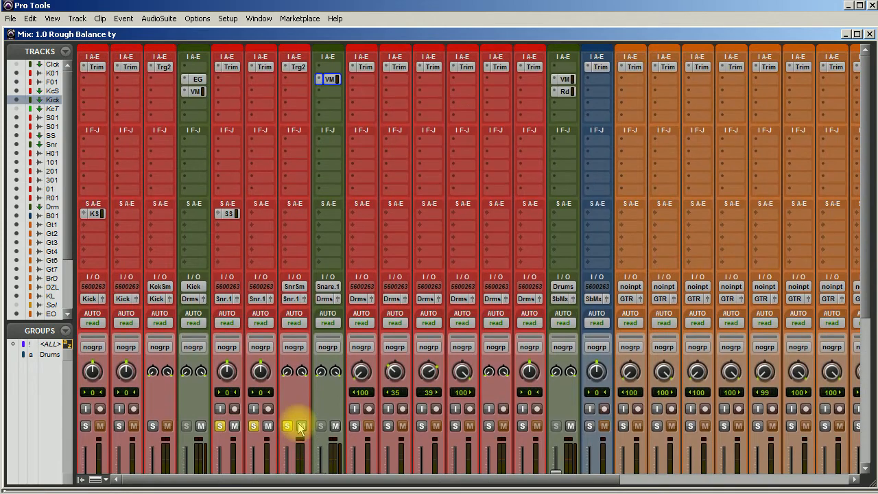
{"action": "scroll", "coordinate": [283, 221], "scroll_direction": "down", "scroll_amount": 3}
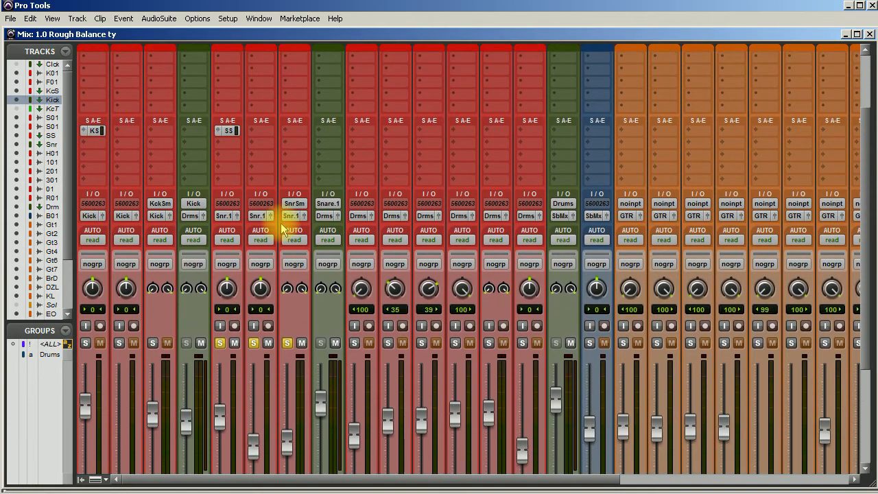
{"action": "scroll", "coordinate": [284, 226], "scroll_direction": "up", "scroll_amount": 3}
{"action": "scroll", "coordinate": [378, 245], "scroll_direction": "down", "scroll_amount": 8}
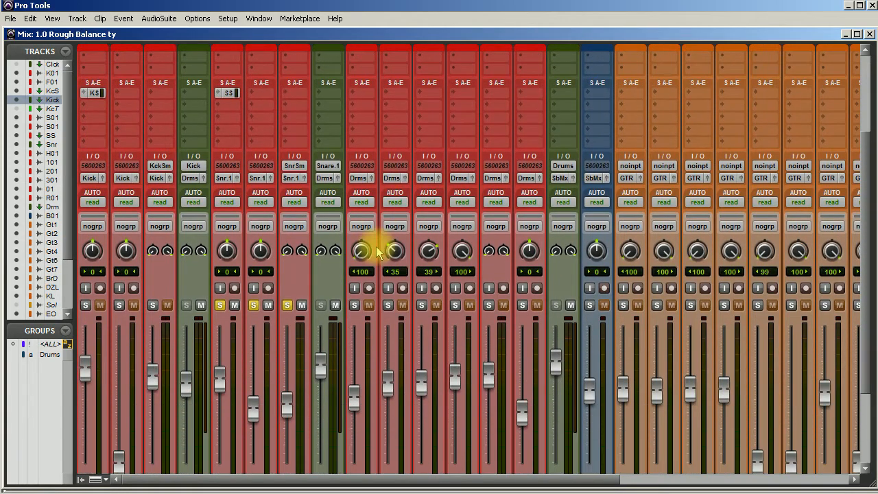
- Start playback and raise the Snare bus fader to +2.3 dB
{"action": "key", "text": "space"}
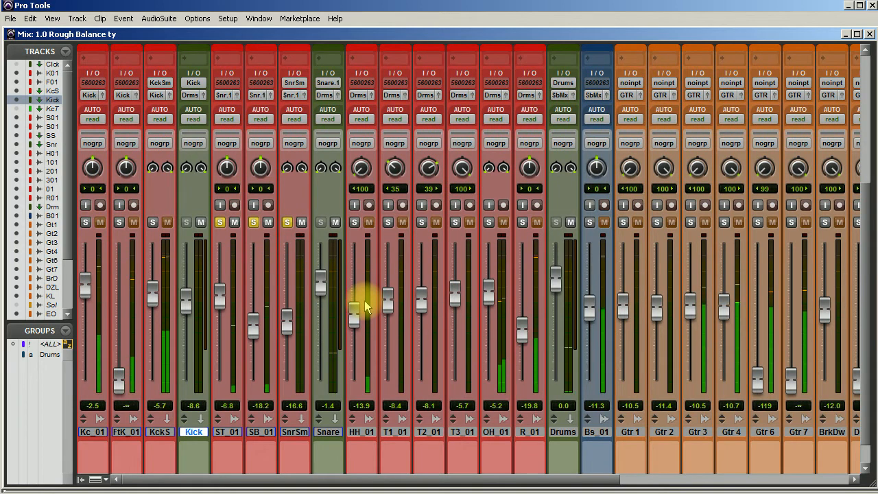
{"action": "left_click_drag", "start_coordinate": [320, 281], "coordinate": [320, 272]}
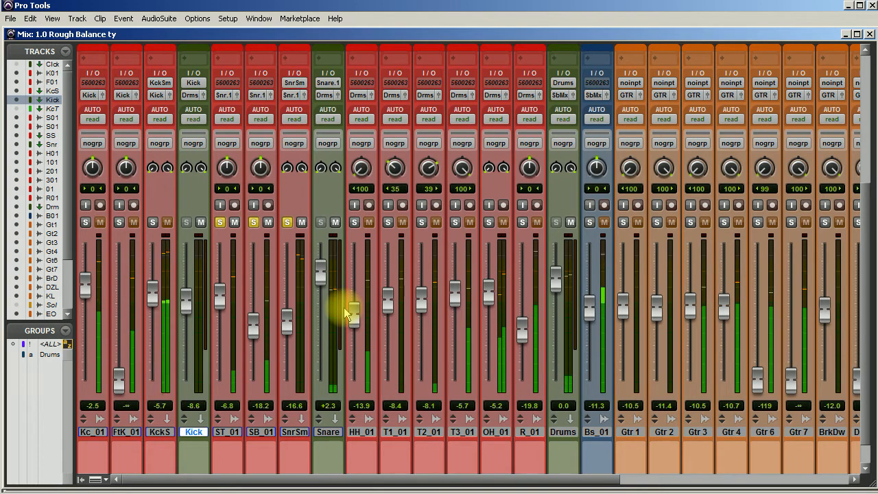
- Open the Virtual Mix Rack insert on the Snare bus, reposition its window and take it out of bypass
{"action": "scroll", "coordinate": [344, 314], "scroll_direction": "up", "scroll_amount": 3}
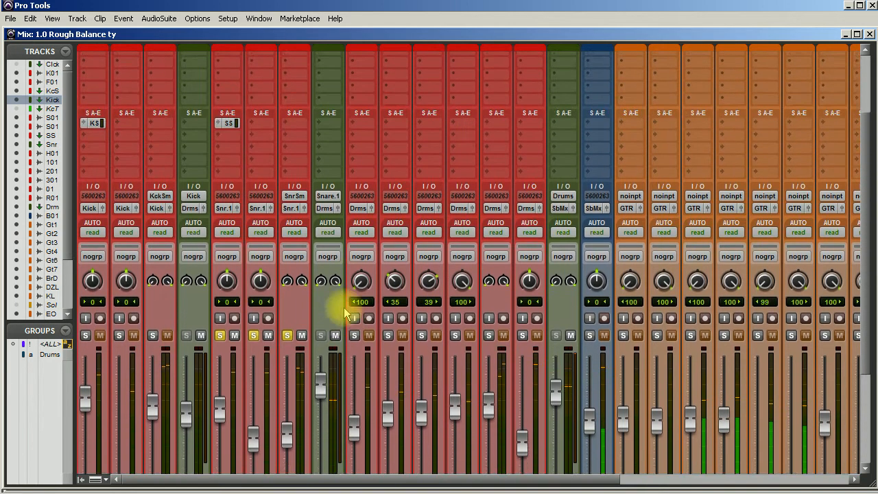
{"action": "scroll", "coordinate": [345, 313], "scroll_direction": "up", "scroll_amount": 1}
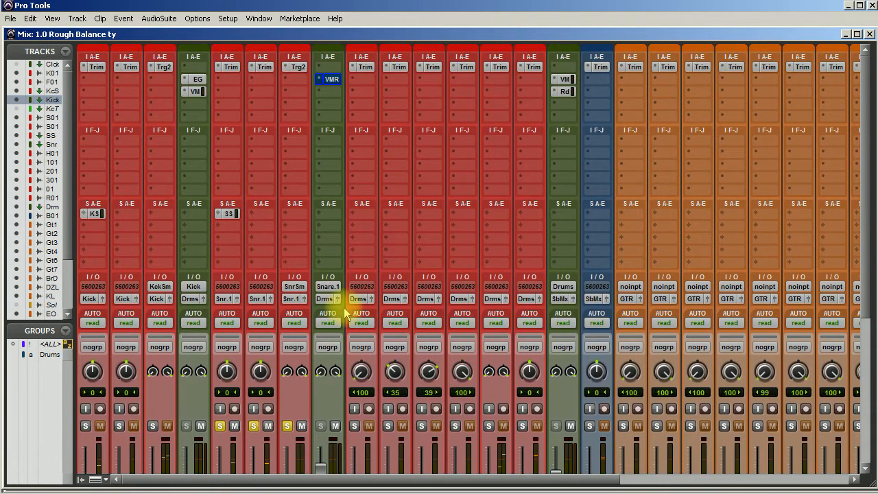
{"action": "left_click", "coordinate": [331, 81]}
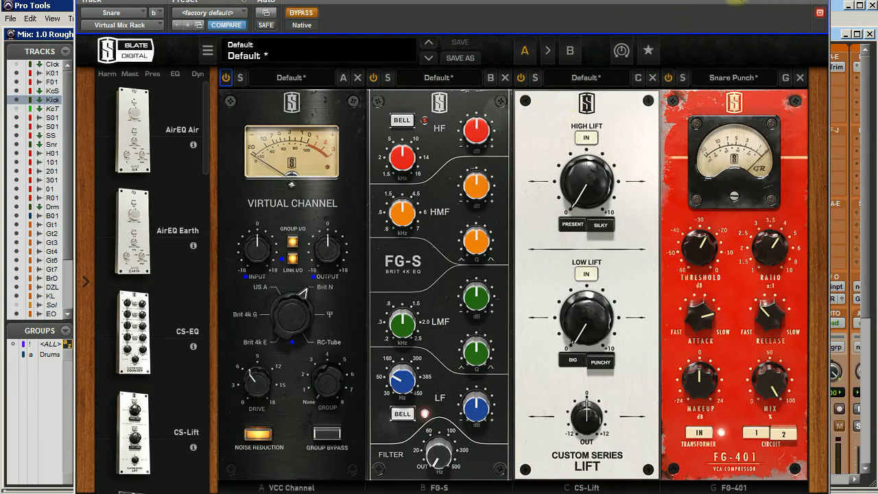
{"action": "left_click_drag", "start_coordinate": [752, 8], "coordinate": [784, 21]}
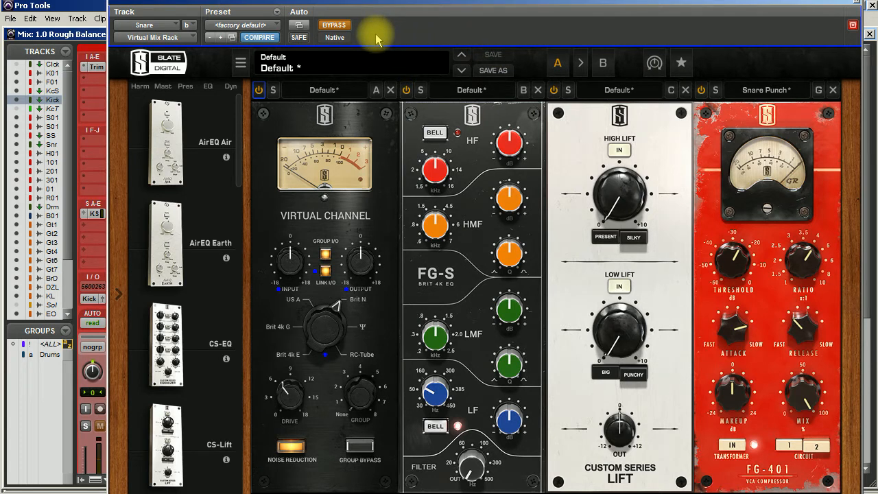
{"action": "left_click", "coordinate": [336, 26]}
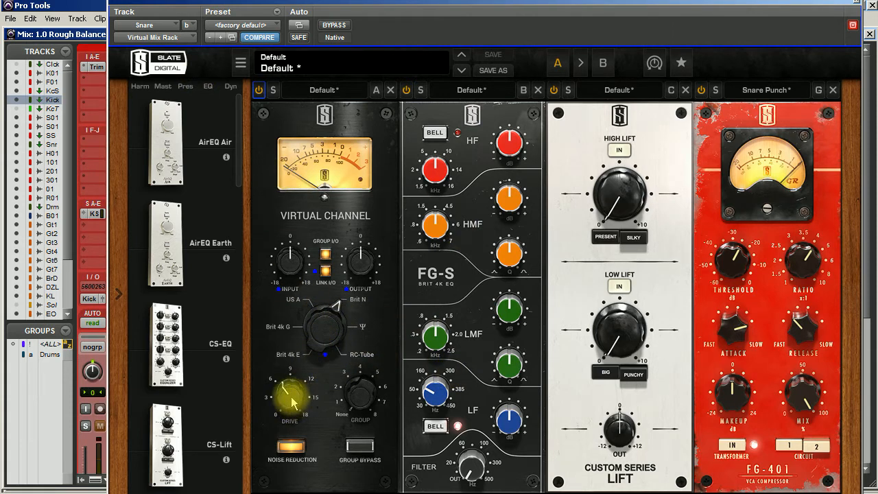
- Try higher drive and the Brit 4k G console on the Virtual Channel, settling on Brit N with drive between 6 and 9
{"action": "mouse_move", "coordinate": [292, 403]}
{"action": "left_click_drag", "start_coordinate": [291, 398], "coordinate": [326, 268]}
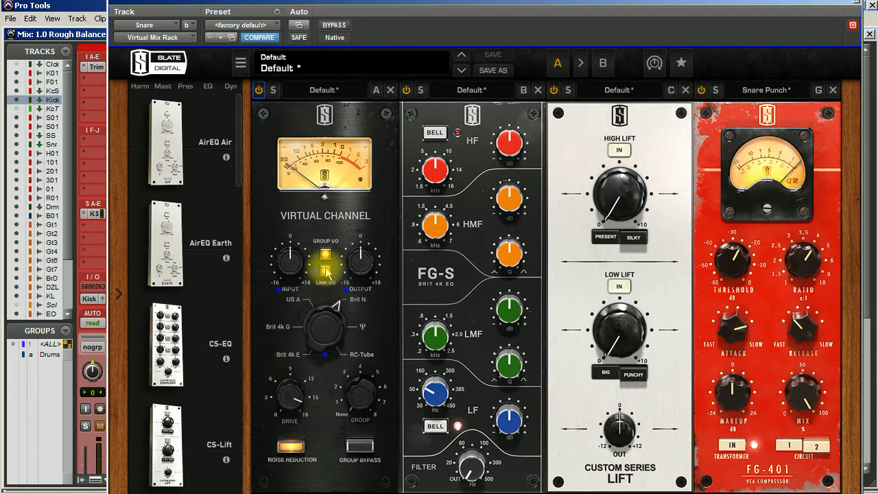
{"action": "left_click_drag", "start_coordinate": [327, 272], "coordinate": [316, 340]}
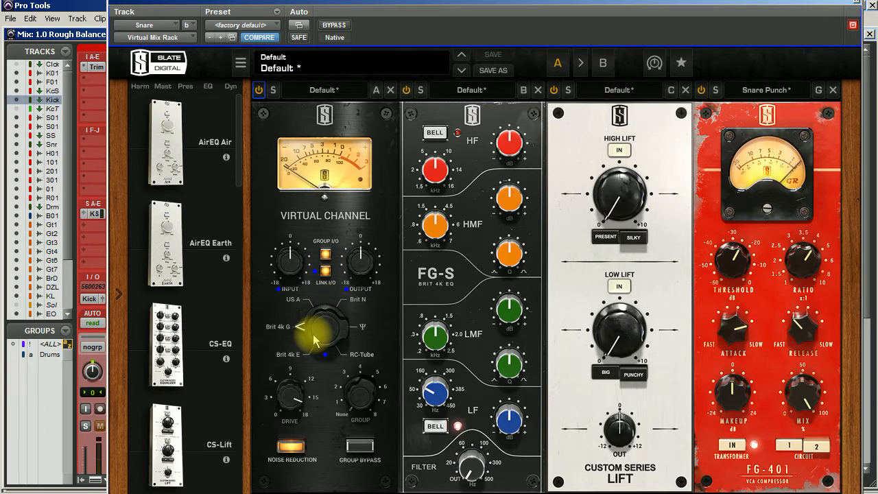
{"action": "left_click_drag", "start_coordinate": [315, 341], "coordinate": [314, 278]}
{"action": "left_click_drag", "start_coordinate": [292, 397], "coordinate": [288, 457]}
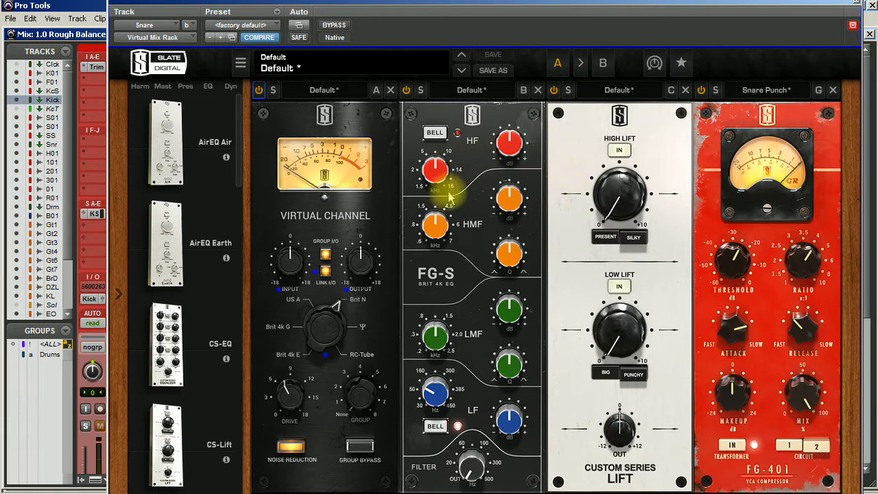
- Set the filter frequency of the FG-S equalizer to about 116 Hz
{"action": "mouse_move", "coordinate": [509, 182]}
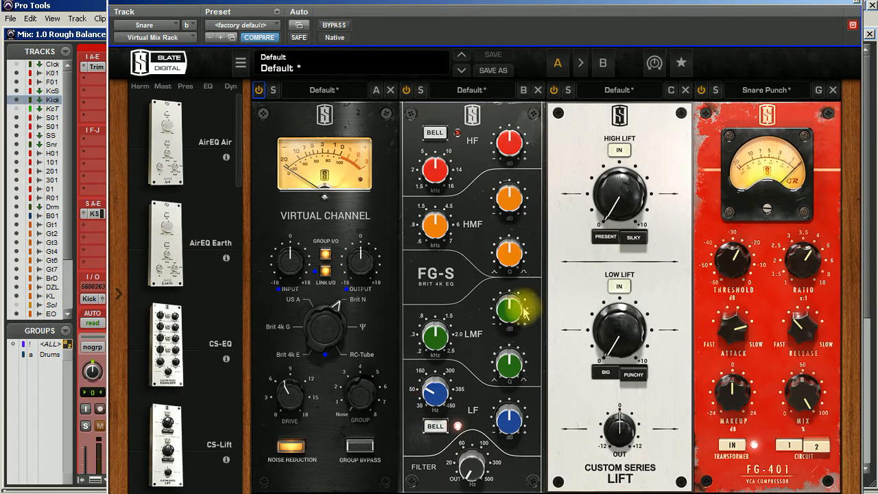
{"action": "mouse_move", "coordinate": [524, 311]}
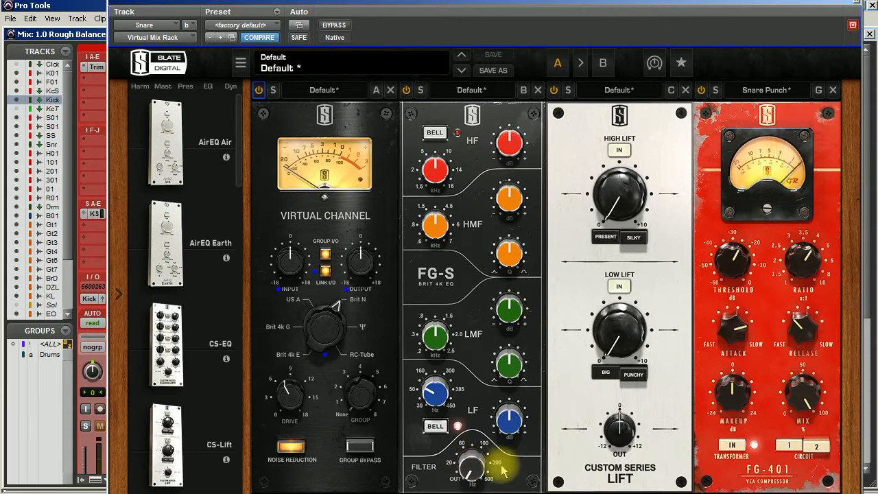
{"action": "mouse_move", "coordinate": [510, 274]}
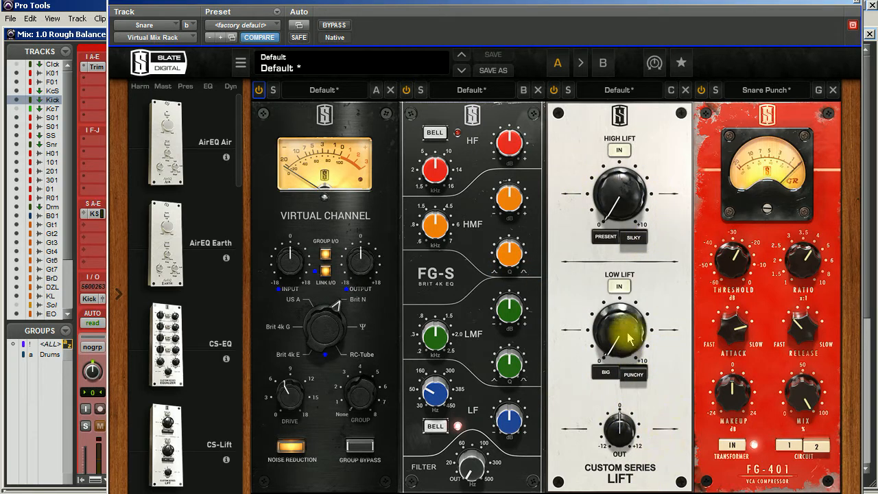
{"action": "mouse_move", "coordinate": [624, 336]}
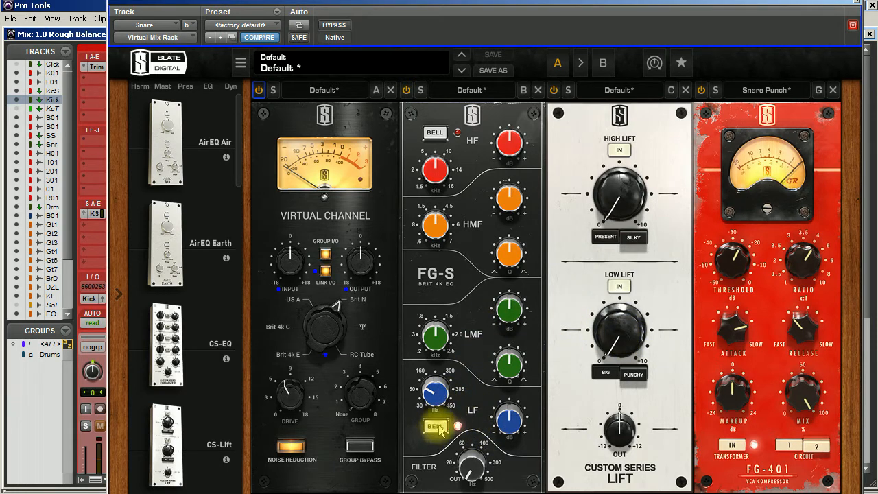
{"action": "left_click_drag", "start_coordinate": [468, 469], "coordinate": [467, 371]}
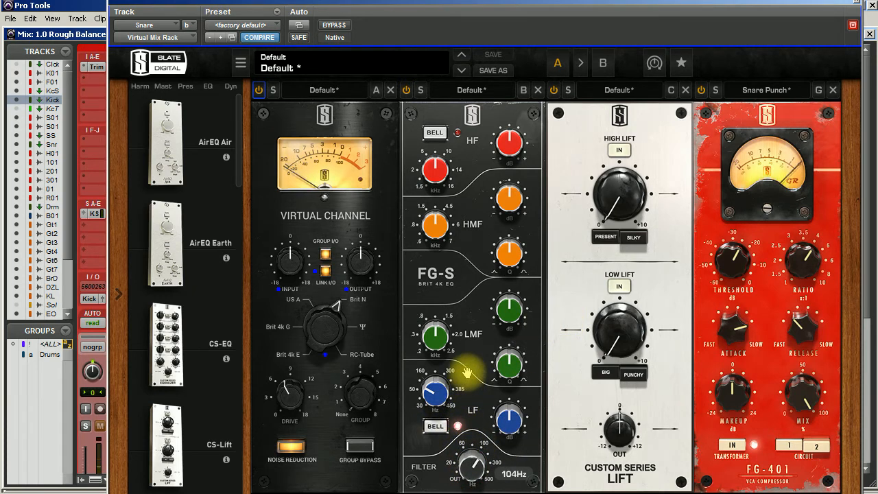
{"action": "mouse_move", "coordinate": [468, 371]}
{"action": "left_mouse_down"}
{"action": "mouse_move", "coordinate": [470, 363]}
{"action": "mouse_move", "coordinate": [470, 371]}
{"action": "left_mouse_up"}
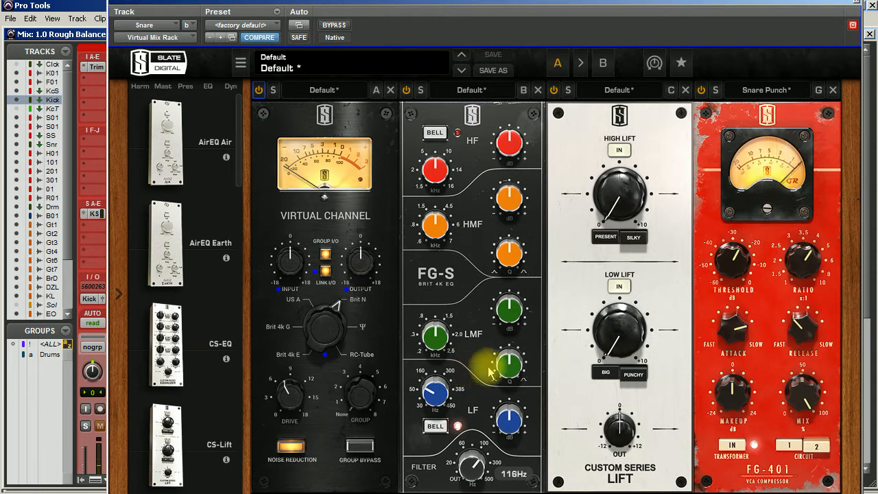
- Sweep the FG-S LMF band with boosted gain down to 560 Hz and set its gain to about -2.89 dB
{"action": "left_click_drag", "start_coordinate": [508, 311], "coordinate": [508, 255]}
{"action": "left_click_drag", "start_coordinate": [437, 333], "coordinate": [432, 358]}
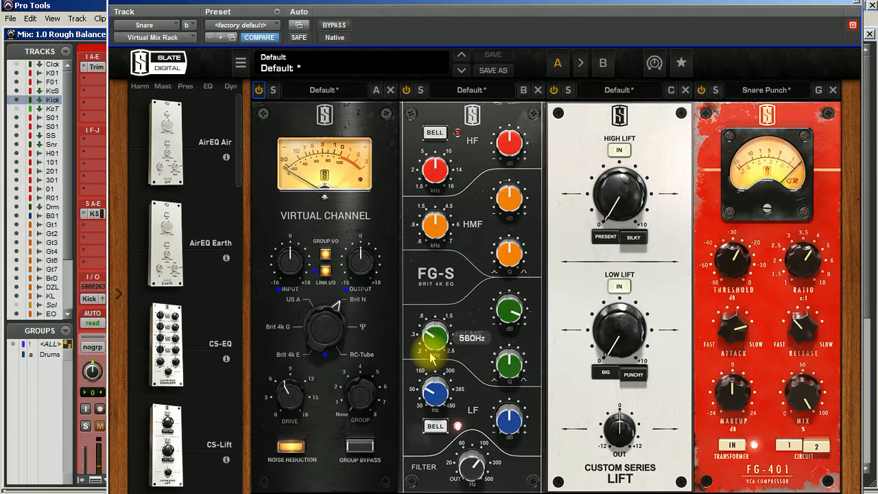
{"action": "left_click_drag", "start_coordinate": [512, 302], "coordinate": [493, 358]}
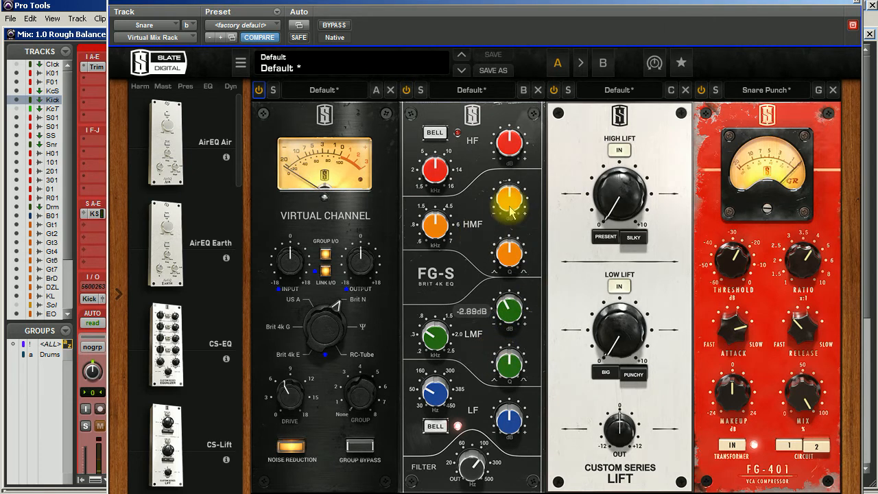
- Boost the FG-S HMF band, lower its frequency and set its gain to about +2.49 dB
{"action": "mouse_move", "coordinate": [510, 207]}
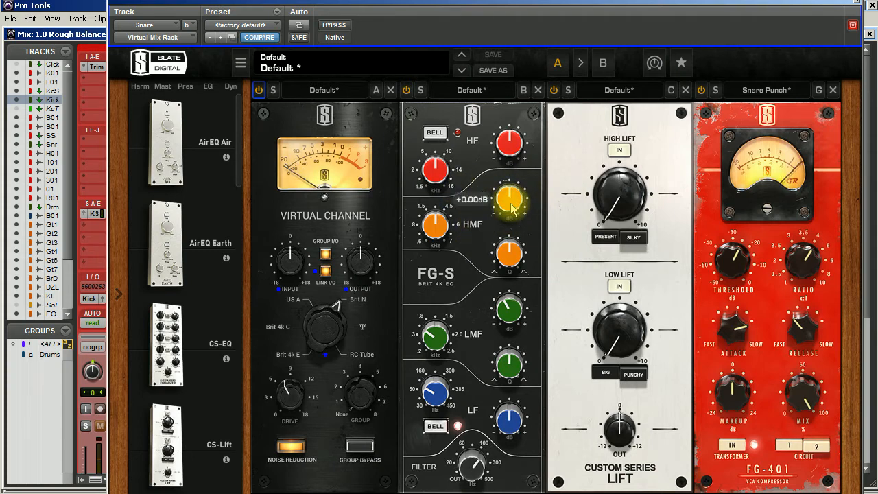
{"action": "left_click_drag", "start_coordinate": [511, 209], "coordinate": [516, 175]}
{"action": "mouse_move", "coordinate": [439, 230]}
{"action": "left_click_drag", "start_coordinate": [443, 235], "coordinate": [437, 252]}
{"action": "left_click_drag", "start_coordinate": [505, 197], "coordinate": [495, 222]}
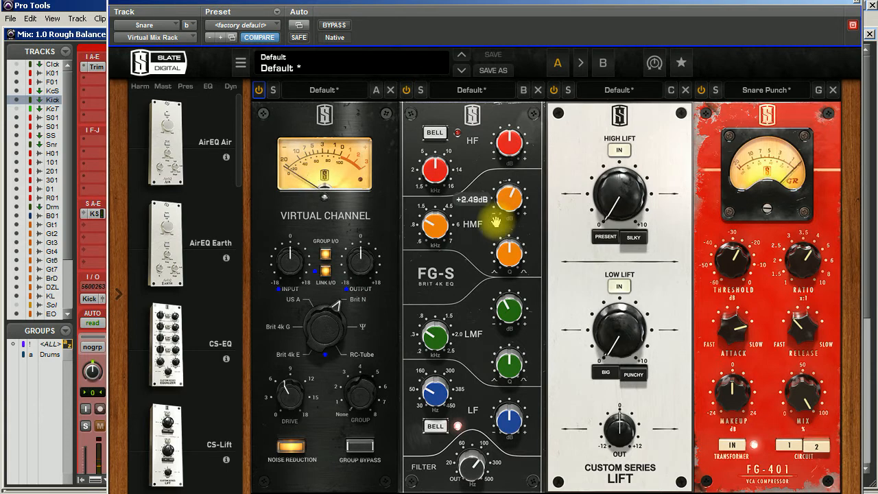
- Lower the FG-S HF band's frequency and boost its gain to about +2.4 dB
{"action": "left_click_drag", "start_coordinate": [441, 172], "coordinate": [437, 196]}
{"action": "left_click_drag", "start_coordinate": [512, 154], "coordinate": [517, 141]}
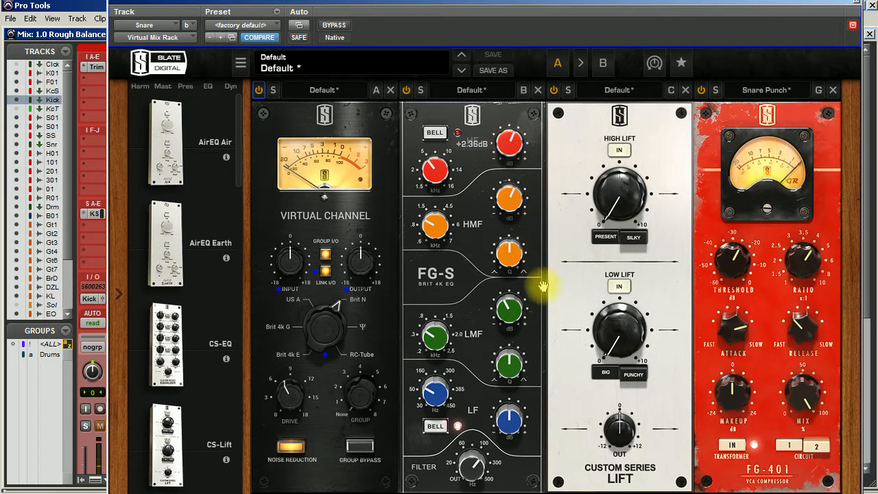
{"action": "left_click_drag", "start_coordinate": [513, 144], "coordinate": [512, 144]}
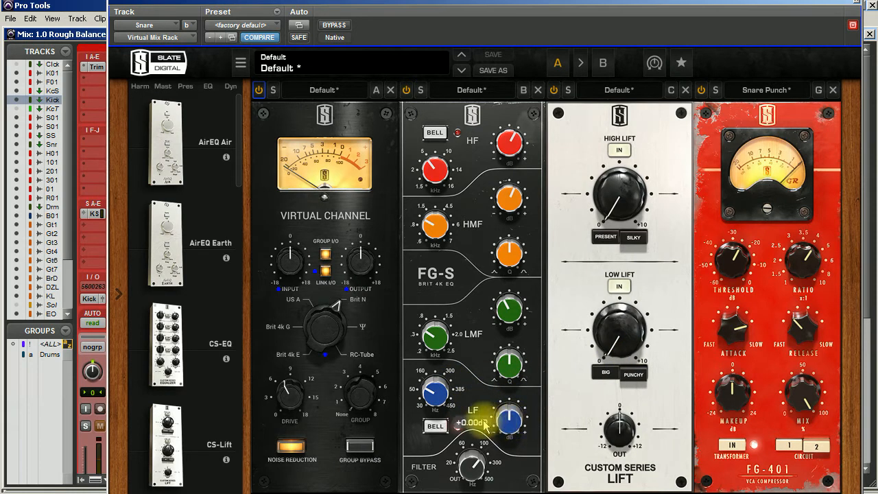
- Raise the FG-S LF band's frequency to about 230 Hz and set its gain to about +4.20 dB
{"action": "left_click_drag", "start_coordinate": [435, 395], "coordinate": [433, 353]}
{"action": "mouse_move", "coordinate": [434, 389]}
{"action": "left_mouse_down"}
{"action": "mouse_move", "coordinate": [437, 407]}
{"action": "mouse_move", "coordinate": [437, 392]}
{"action": "left_mouse_up"}
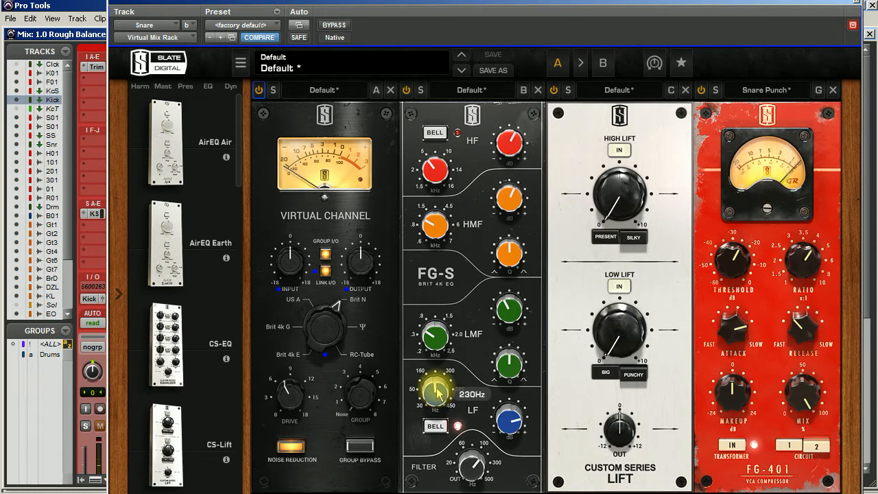
{"action": "mouse_move", "coordinate": [508, 418]}
{"action": "left_mouse_down"}
{"action": "mouse_move", "coordinate": [500, 439]}
{"action": "mouse_move", "coordinate": [510, 388]}
{"action": "mouse_move", "coordinate": [495, 426]}
{"action": "left_mouse_up"}
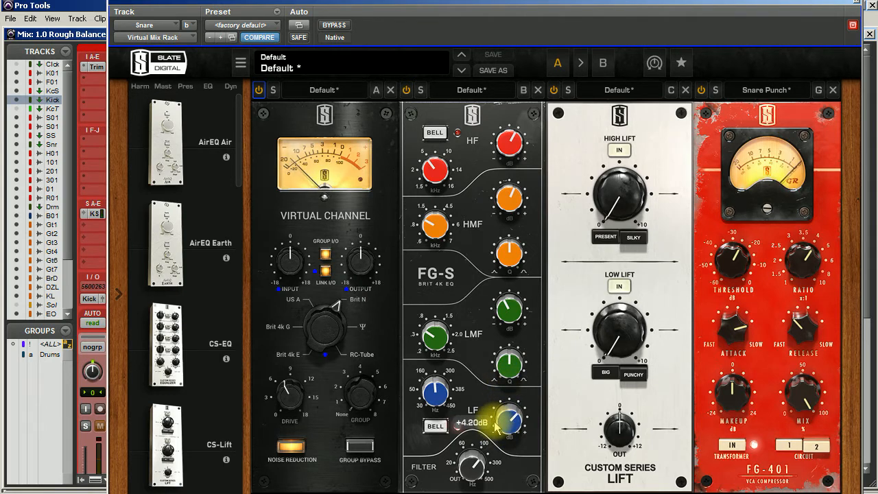
- Try raising the Low Lift amount on the Custom Series Lift module
{"action": "left_click", "coordinate": [626, 336]}
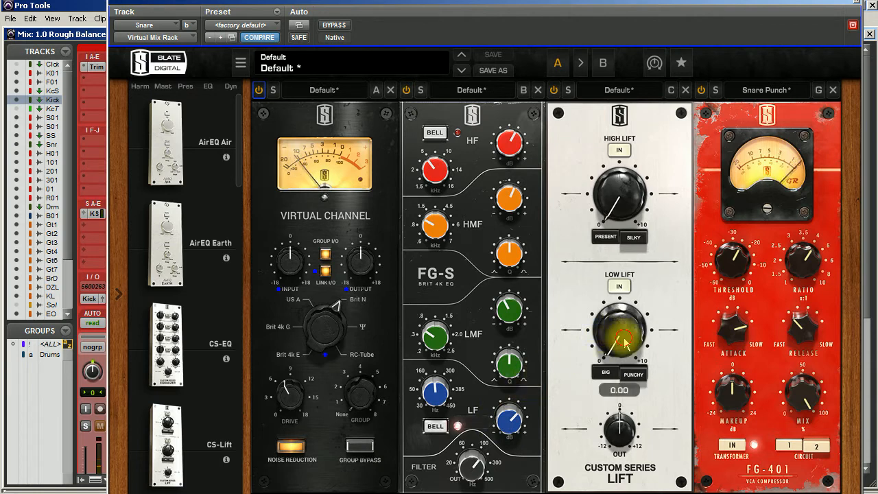
{"action": "left_click_drag", "start_coordinate": [626, 336], "coordinate": [585, 324]}
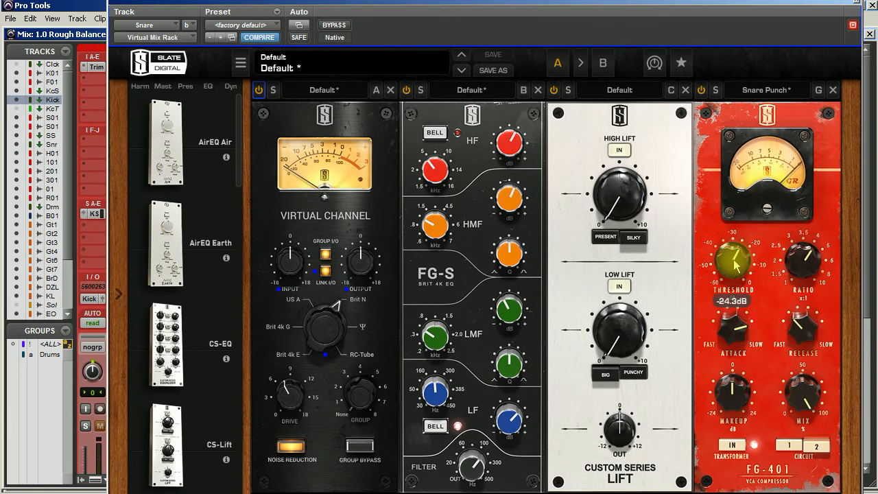
- Lower the FG-401 threshold to about -51.6 dB, raise its makeup gain and set its attack to 4
{"action": "left_click_drag", "start_coordinate": [734, 259], "coordinate": [724, 325]}
{"action": "left_click_drag", "start_coordinate": [738, 398], "coordinate": [729, 343]}
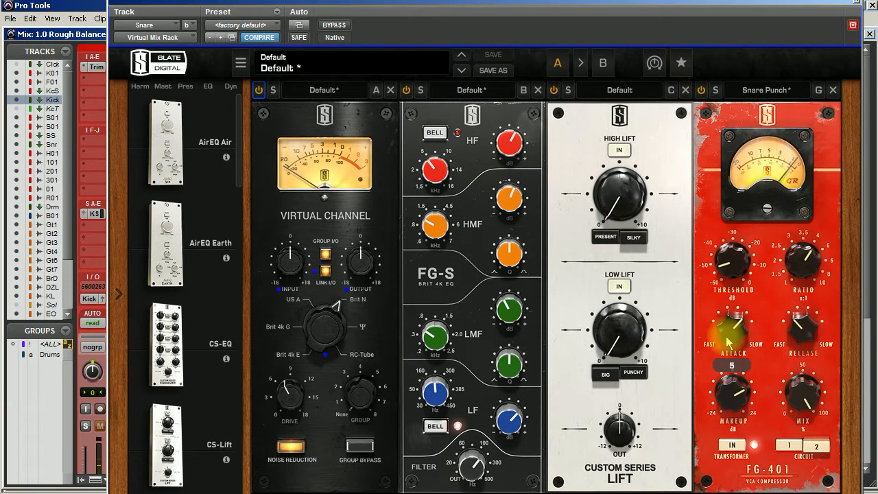
{"action": "left_click_drag", "start_coordinate": [728, 342], "coordinate": [721, 354]}
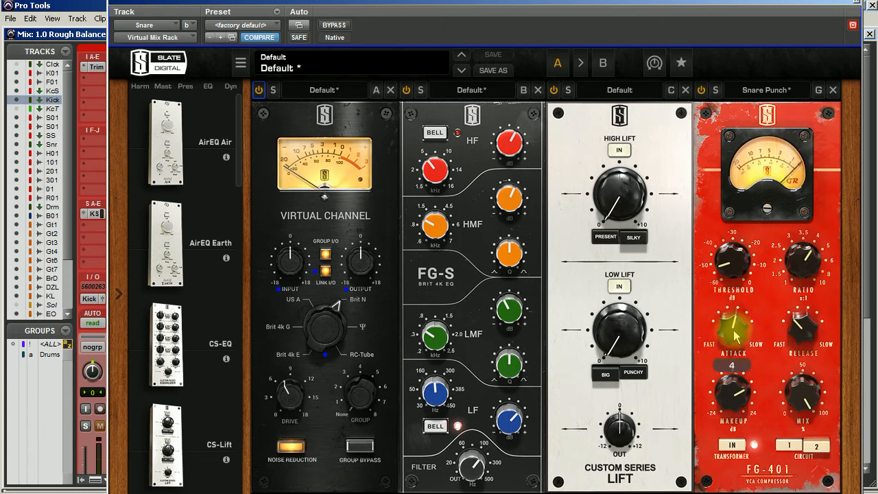
{"action": "left_click_drag", "start_coordinate": [736, 336], "coordinate": [748, 275]}
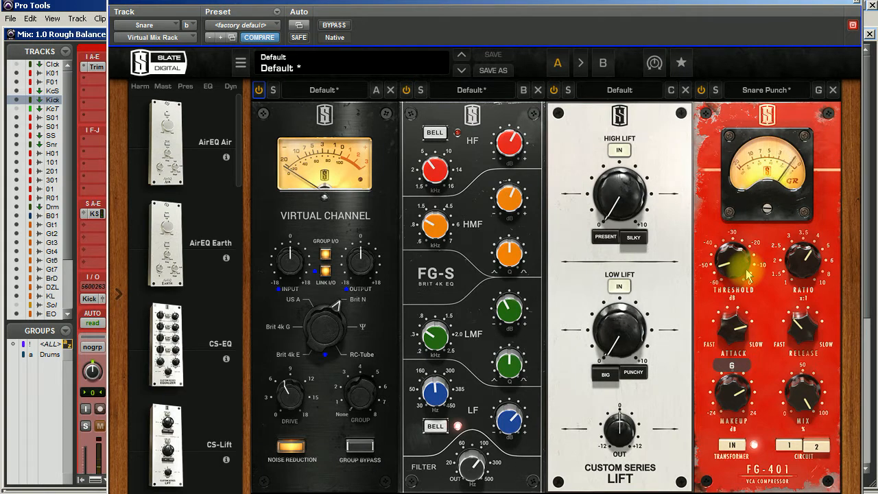
{"action": "left_click_drag", "start_coordinate": [743, 314], "coordinate": [740, 333]}
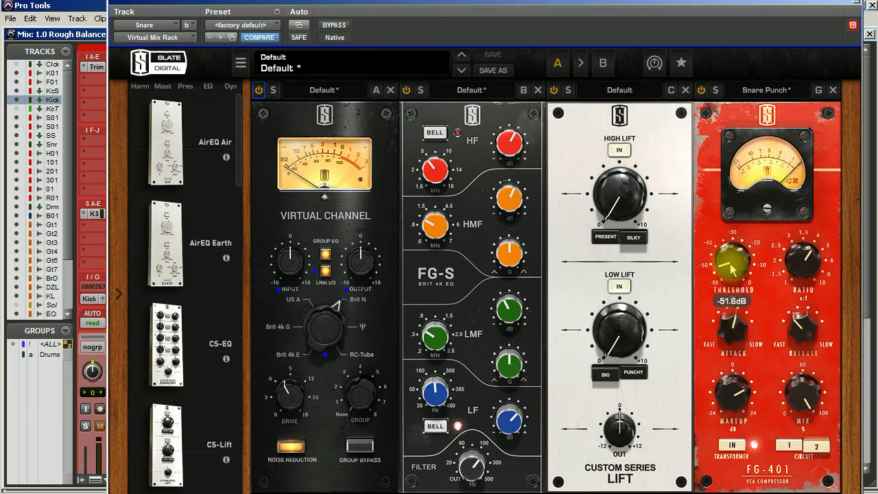
- Reset the FG-401 threshold to about -28.8 dB and its makeup gain to about +1.05 dB
{"action": "left_click_drag", "start_coordinate": [732, 265], "coordinate": [761, 122]}
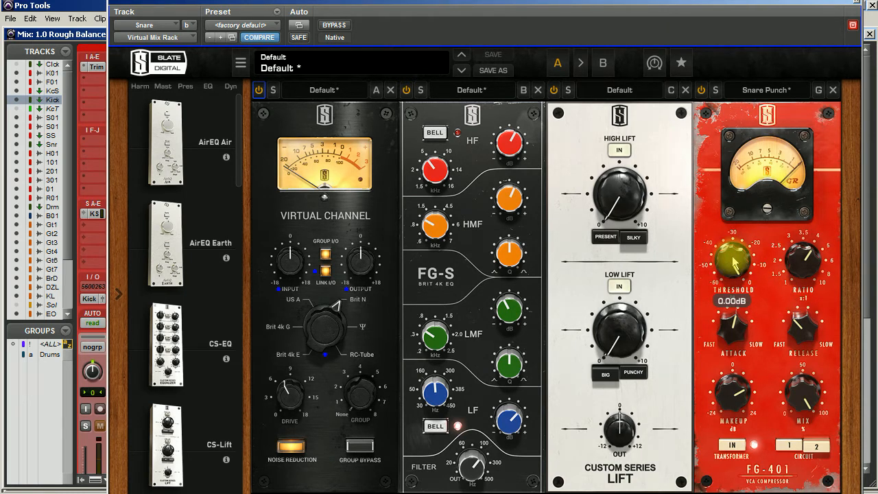
{"action": "left_click_drag", "start_coordinate": [734, 264], "coordinate": [722, 327]}
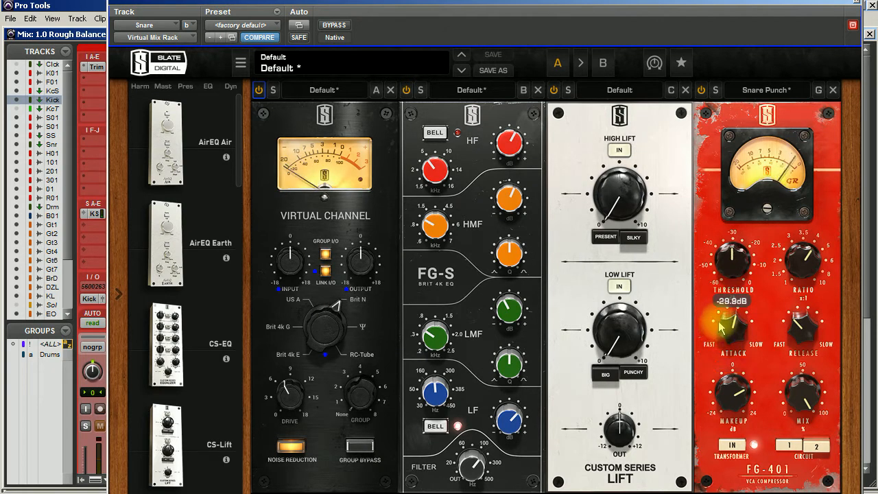
{"action": "left_click_drag", "start_coordinate": [731, 388], "coordinate": [724, 415]}
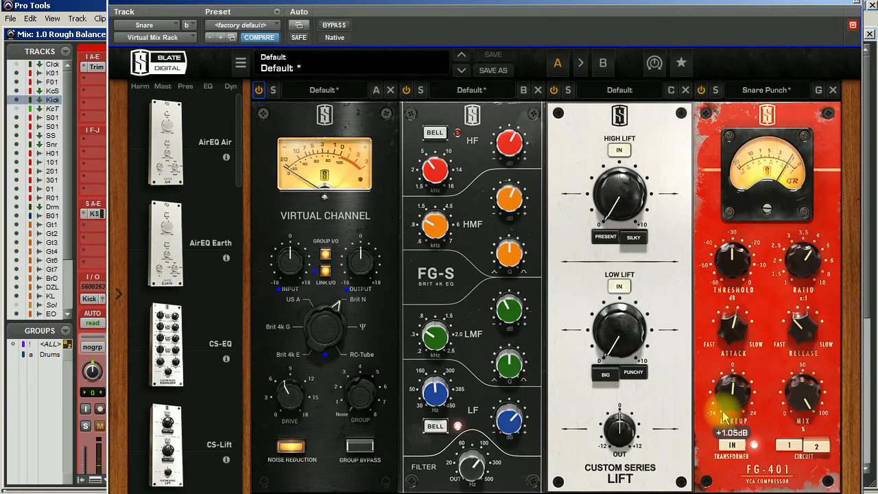
- Switch the FG-401 compressor off and on again to compare the snare with and without compression
{"action": "left_click", "coordinate": [701, 91]}
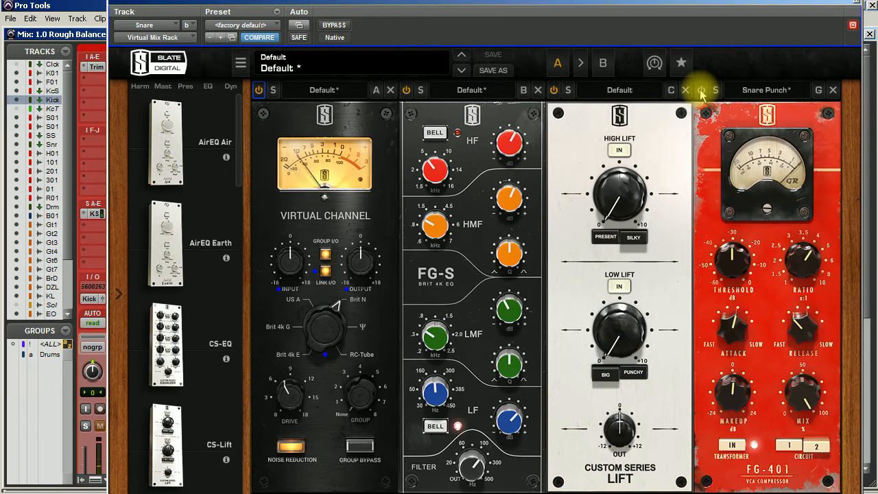
{"action": "left_click", "coordinate": [701, 91]}
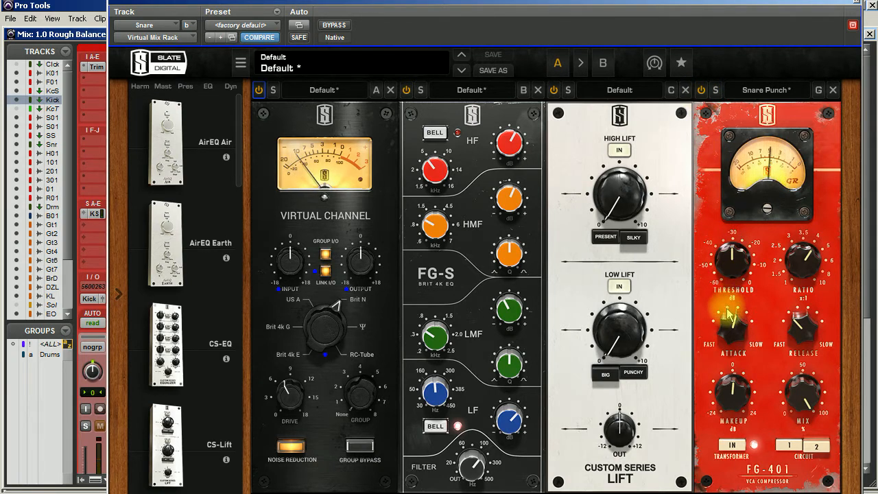
{"action": "mouse_move", "coordinate": [727, 332]}
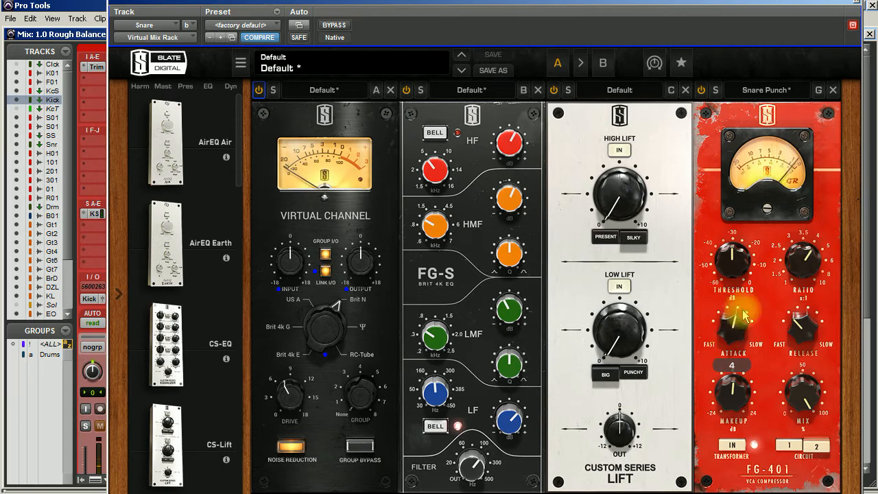
- Close the snare bus plug-in window and take the snare tracks out of solo in the mixer
{"action": "left_click", "coordinate": [853, 25]}
{"action": "left_click", "coordinate": [287, 426]}
{"action": "left_click", "coordinate": [253, 426]}
{"action": "scroll", "coordinate": [302, 370], "scroll_direction": "down", "scroll_amount": 5}
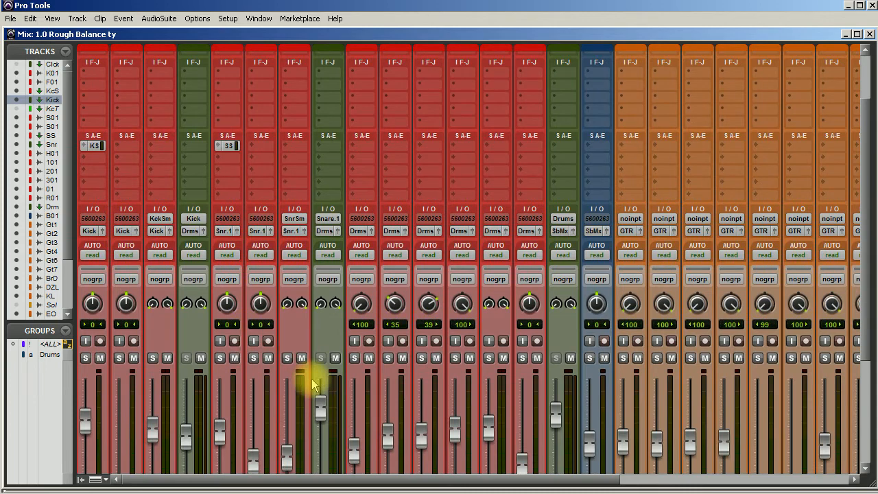
- Solo the three snare tracks and compare the snare bus with Virtual Mix Rack bypassed and active
{"action": "left_click", "coordinate": [287, 343]}
{"action": "left_click", "coordinate": [219, 343]}
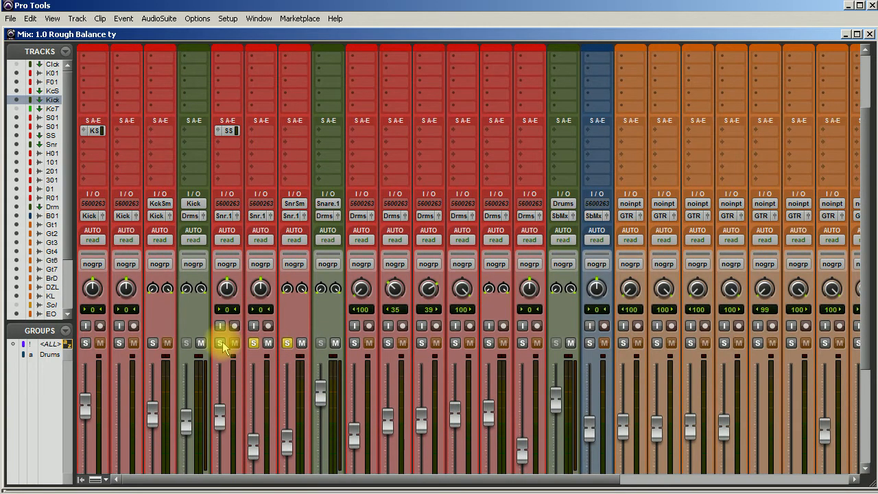
{"action": "scroll", "coordinate": [314, 348], "scroll_direction": "up", "scroll_amount": 5}
{"action": "left_click", "coordinate": [330, 80]}
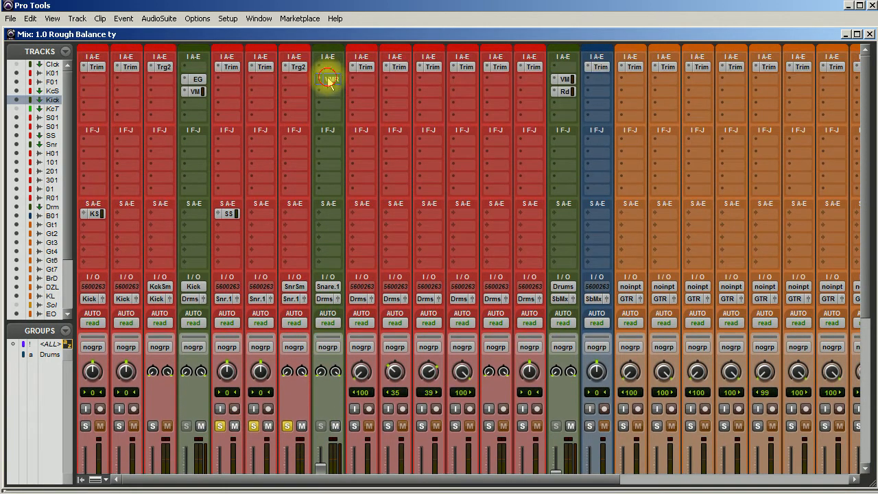
{"action": "left_click", "coordinate": [331, 81]}
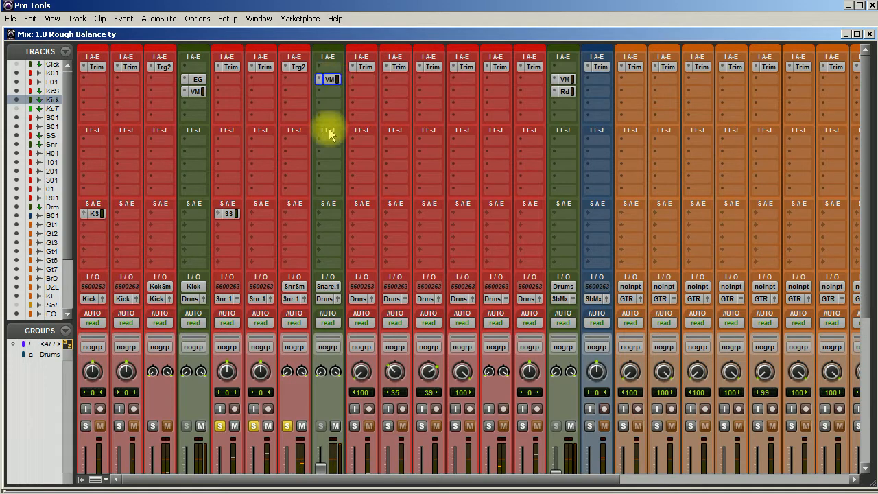
- Take the snare tracks out of solo and raise the Snare bus fader to about +3.6 dB
{"action": "scroll", "coordinate": [334, 265], "scroll_direction": "down", "scroll_amount": 3}
{"action": "left_click", "coordinate": [288, 336]}
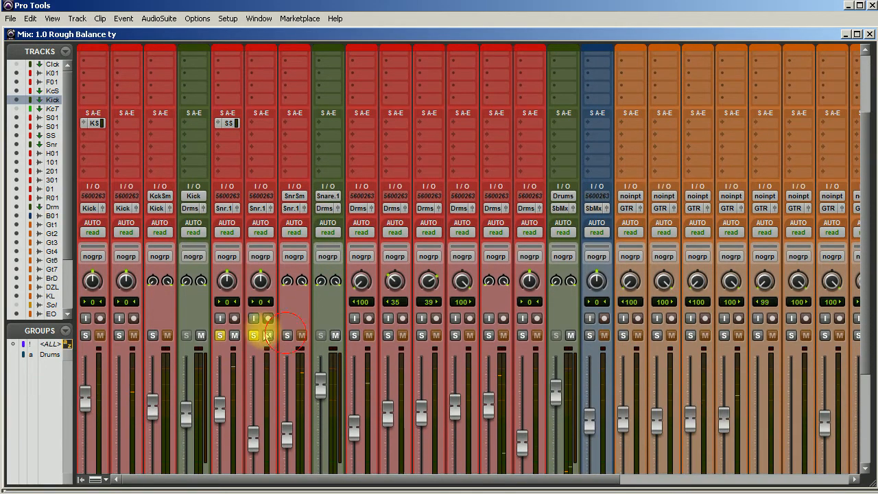
{"action": "left_click", "coordinate": [218, 335]}
{"action": "scroll", "coordinate": [282, 334], "scroll_direction": "up", "scroll_amount": 2}
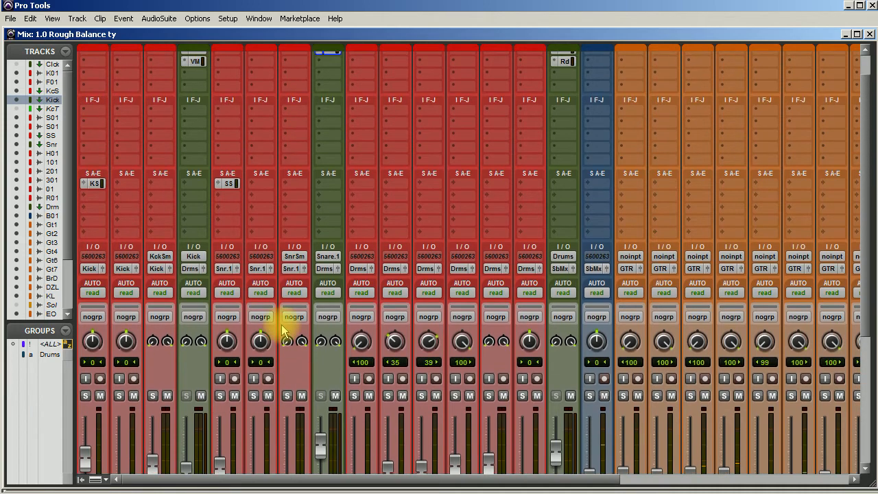
{"action": "scroll", "coordinate": [282, 336], "scroll_direction": "down", "scroll_amount": 2}
{"action": "scroll", "coordinate": [306, 363], "scroll_direction": "down", "scroll_amount": 1}
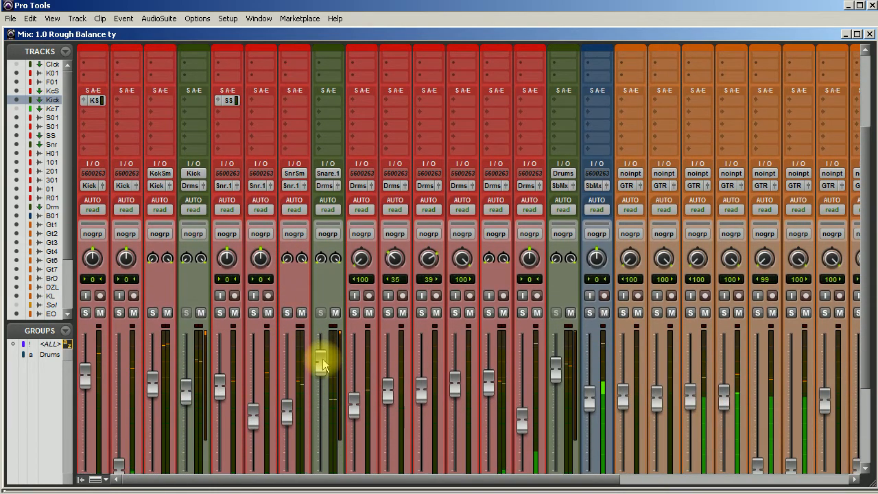
{"action": "left_click_drag", "start_coordinate": [321, 364], "coordinate": [321, 359]}
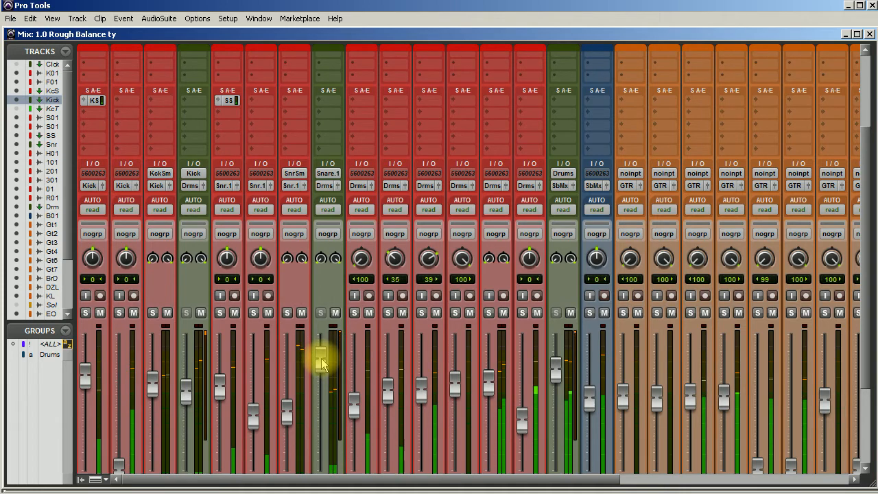
- Select the ST_01, SB_01 and SnrSm tracks together in the mixer
{"action": "scroll", "coordinate": [298, 337], "scroll_direction": "down", "scroll_amount": 5}
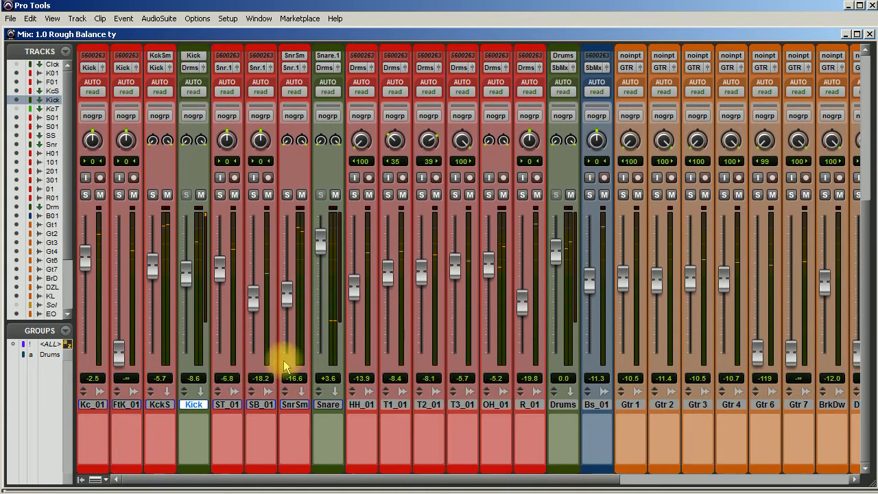
{"action": "left_click", "coordinate": [227, 412]}
{"action": "left_click", "coordinate": [293, 403], "text": "shift"}
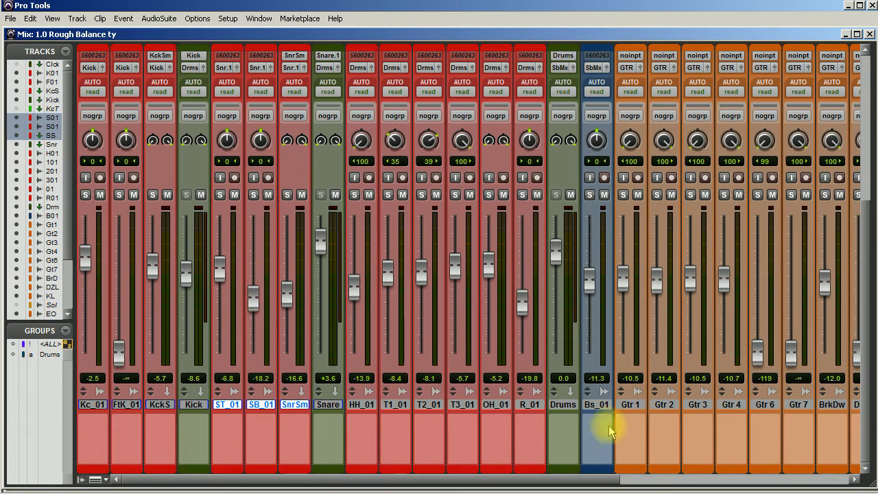
- Lower the Snare bus fader slightly within the full mix
{"action": "scroll", "coordinate": [427, 304], "scroll_direction": "up", "scroll_amount": 10}
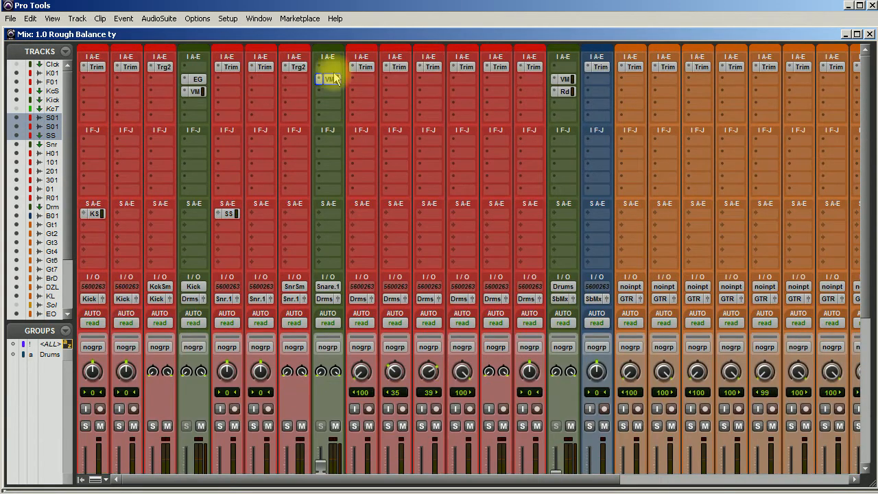
{"action": "scroll", "coordinate": [370, 288], "scroll_direction": "down", "scroll_amount": 6}
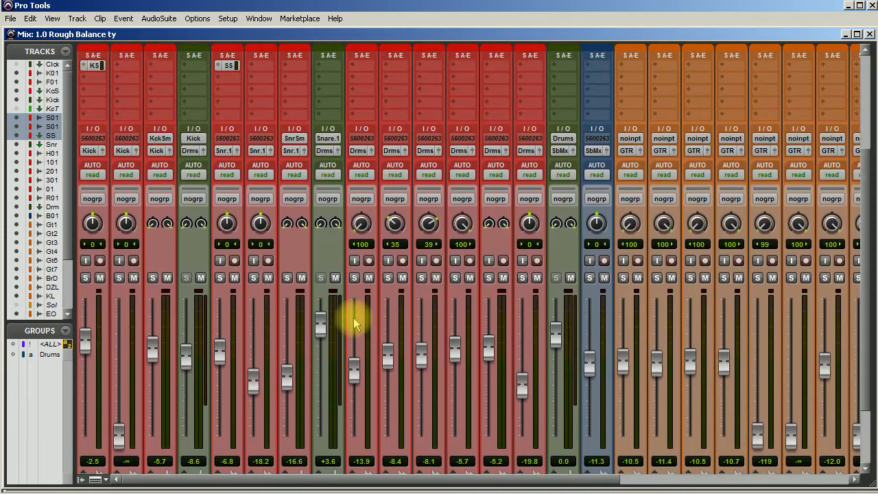
{"action": "scroll", "coordinate": [354, 324], "scroll_direction": "up", "scroll_amount": 2}
{"action": "left_click_drag", "start_coordinate": [322, 357], "coordinate": [322, 369]}
- Reopen Virtual Mix Rack on the Snare bus and raise the FG-401 makeup gain to about +8.61 dB
{"action": "scroll", "coordinate": [334, 346], "scroll_direction": "up", "scroll_amount": 4}
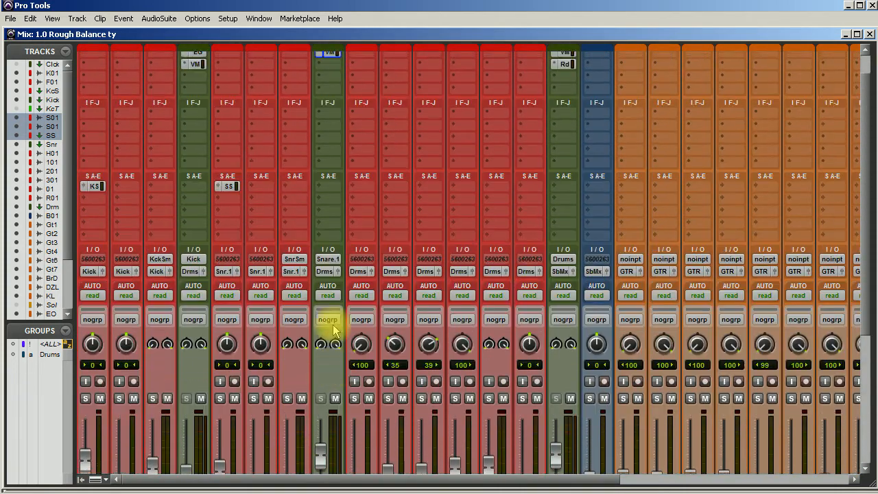
{"action": "left_click", "coordinate": [330, 66]}
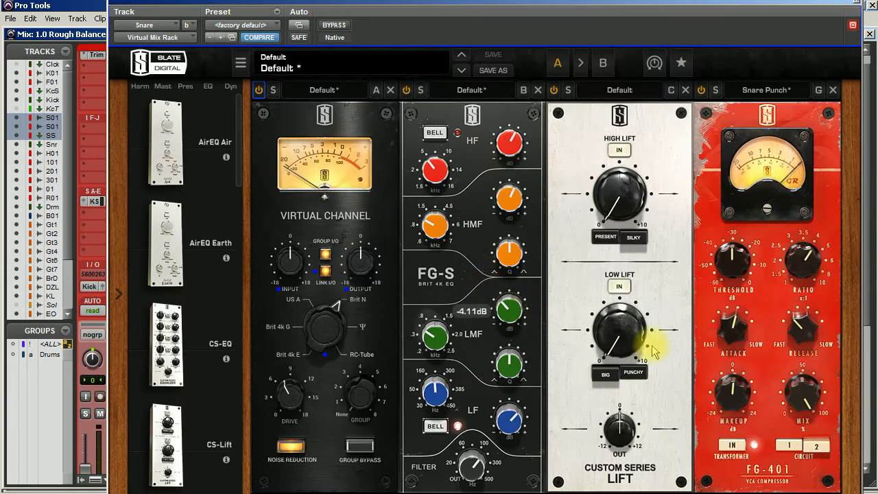
{"action": "left_click_drag", "start_coordinate": [732, 391], "coordinate": [733, 379]}
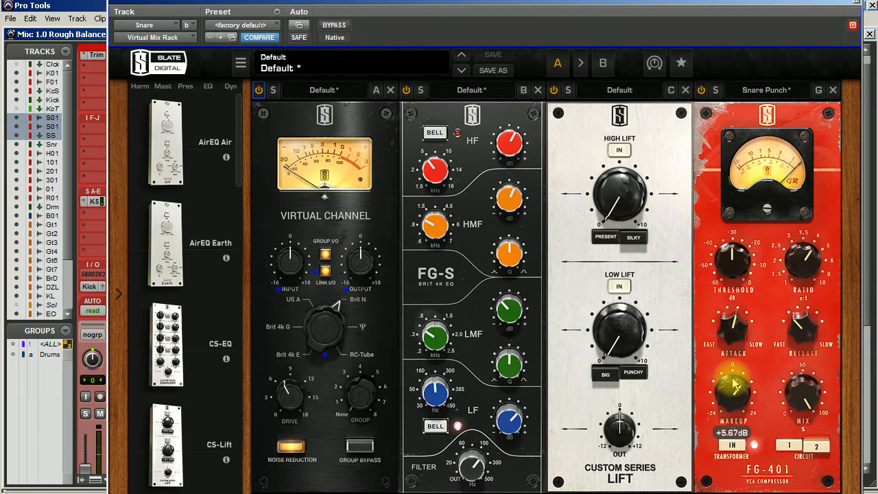
{"action": "mouse_move", "coordinate": [733, 378]}
{"action": "left_mouse_down"}
{"action": "mouse_move", "coordinate": [734, 364]}
{"action": "mouse_move", "coordinate": [736, 376]}
{"action": "left_mouse_up"}
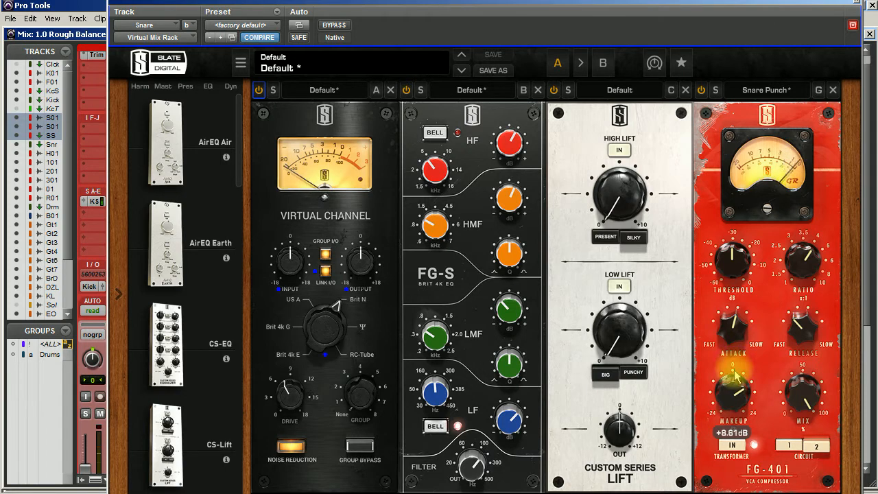
- Close the plug-in window and bring the Snare bus fader down a touch further
{"action": "left_click", "coordinate": [857, 2]}
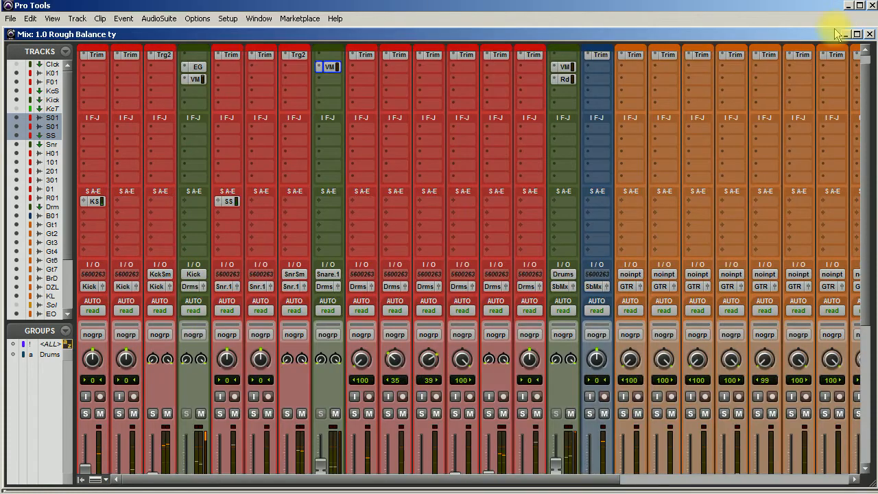
{"action": "scroll", "coordinate": [270, 402], "scroll_direction": "down", "scroll_amount": 3}
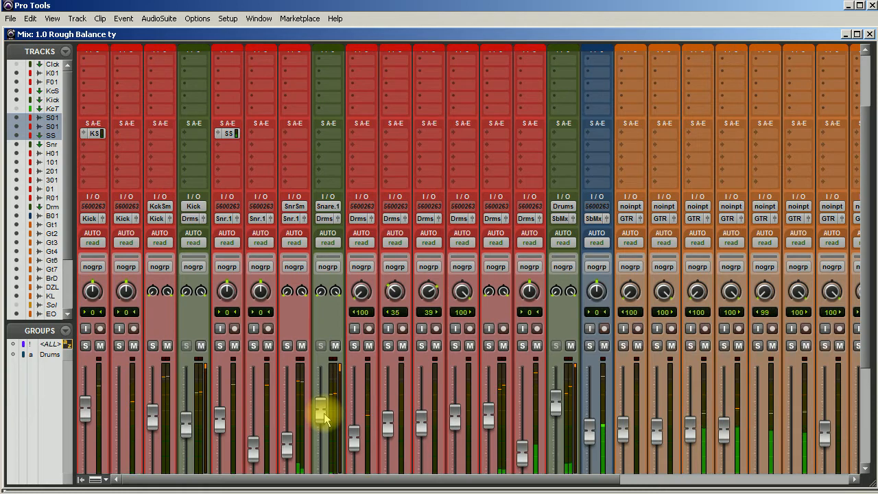
{"action": "left_click_drag", "start_coordinate": [325, 415], "coordinate": [325, 419]}
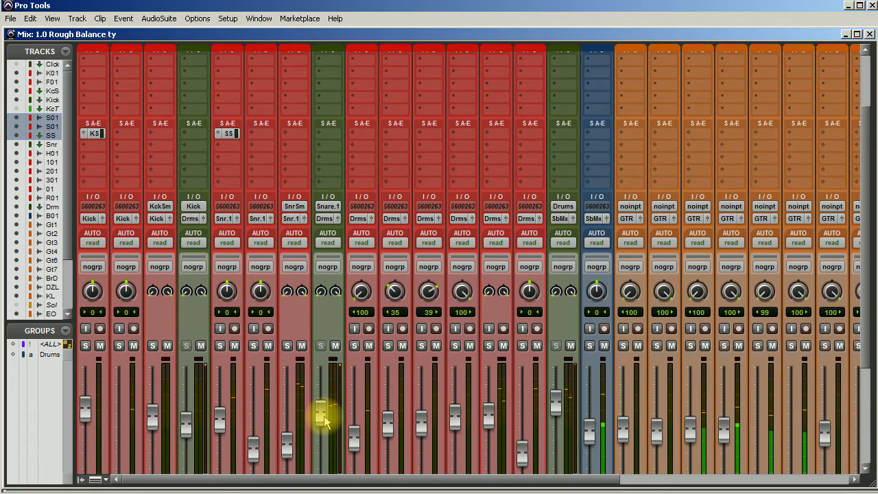
- Check the FG-Red compressor settings on the Drums bus, leaving them as they are
{"action": "scroll", "coordinate": [341, 434], "scroll_direction": "up", "scroll_amount": 3}
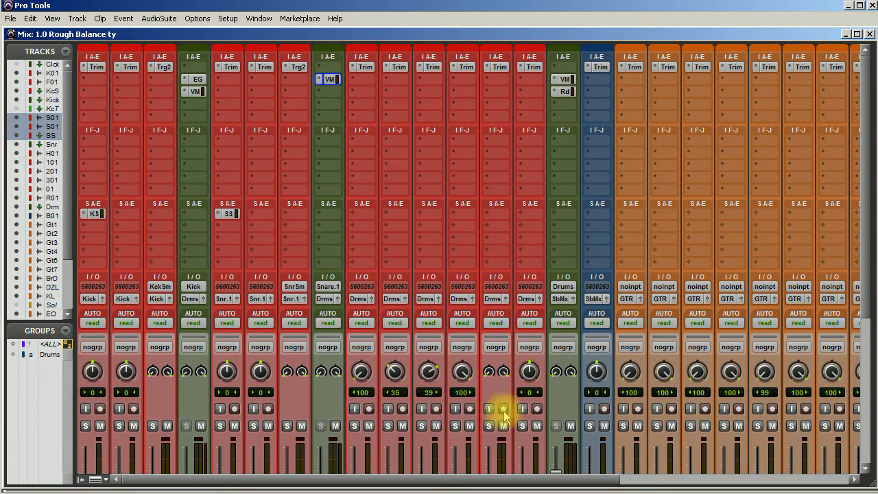
{"action": "left_click", "coordinate": [563, 91]}
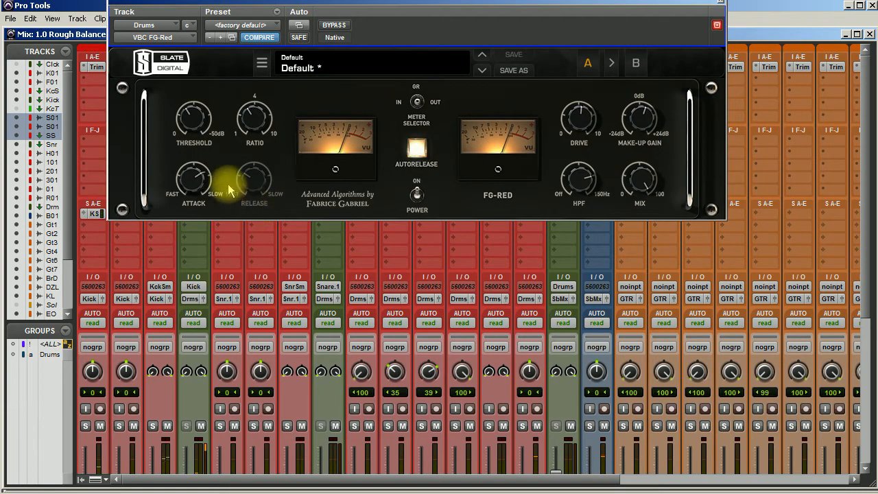
{"action": "left_click", "coordinate": [721, 6]}
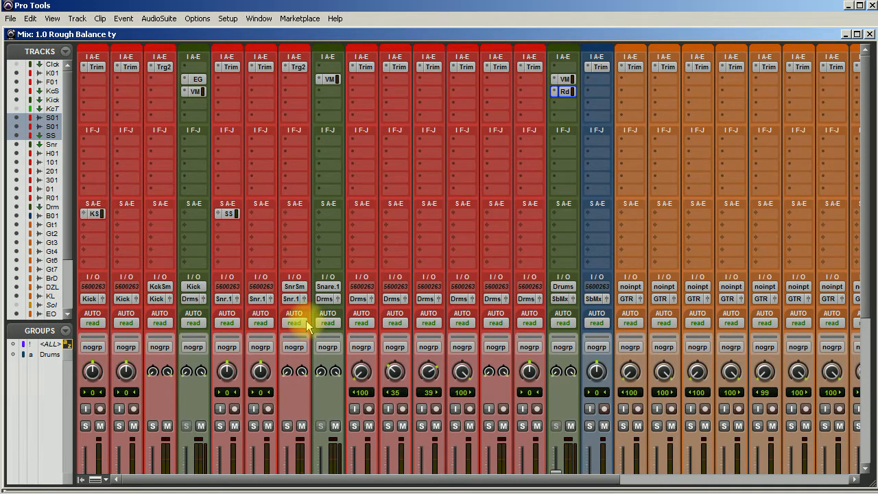
{"action": "scroll", "coordinate": [309, 254], "scroll_direction": "down", "scroll_amount": 2}
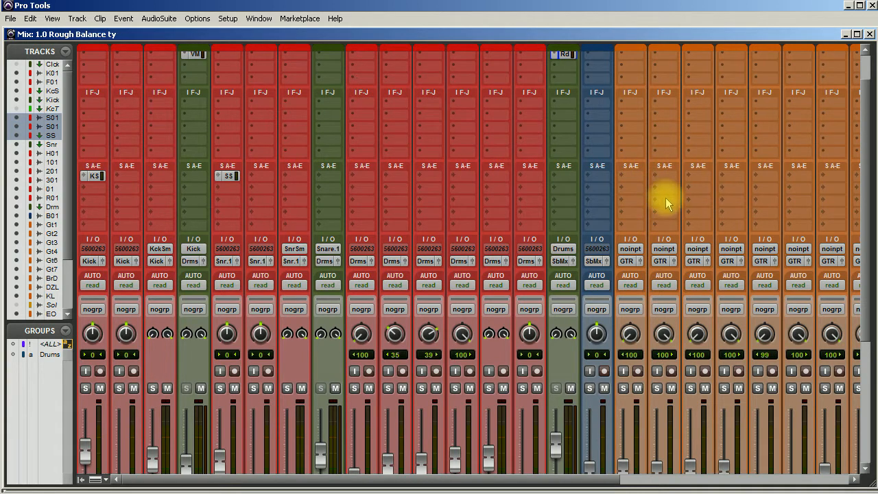
{"action": "scroll", "coordinate": [665, 197], "scroll_direction": "down", "scroll_amount": 1}
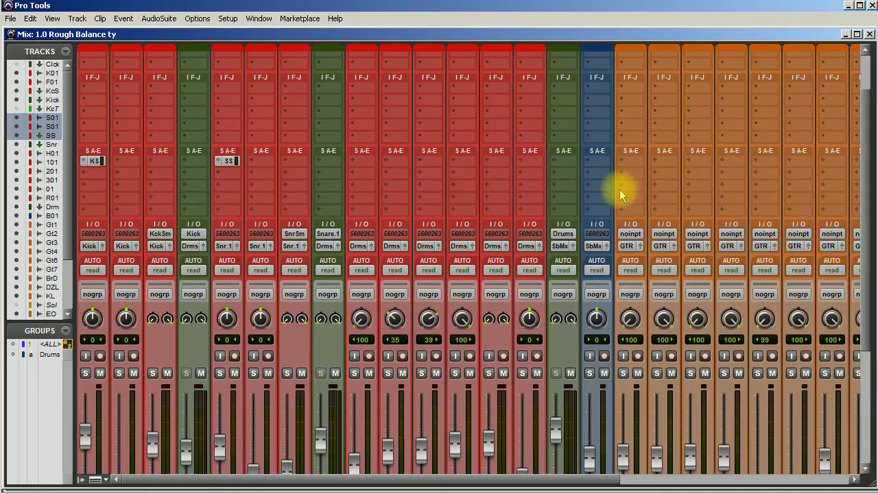